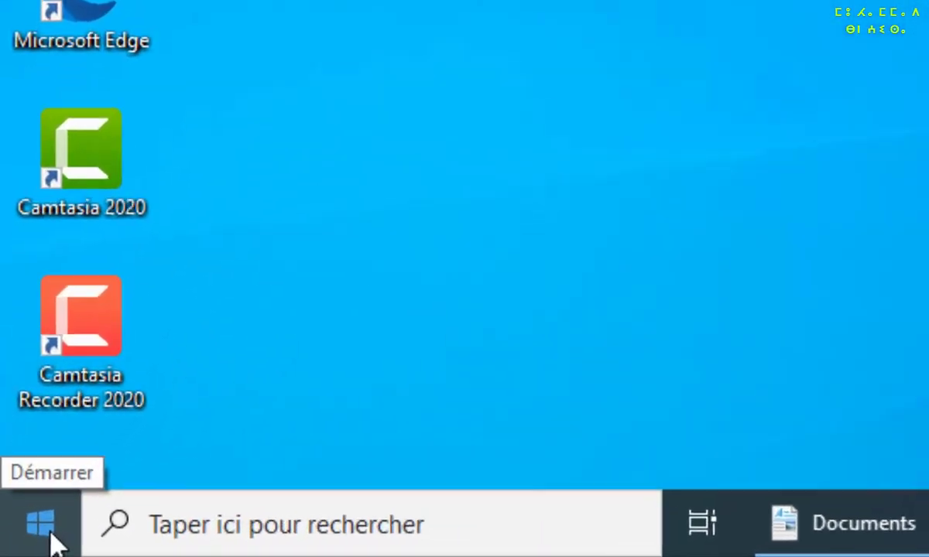
Open the Windows privacy settings for Voix and turn on online speech recognition
click(18, 544)
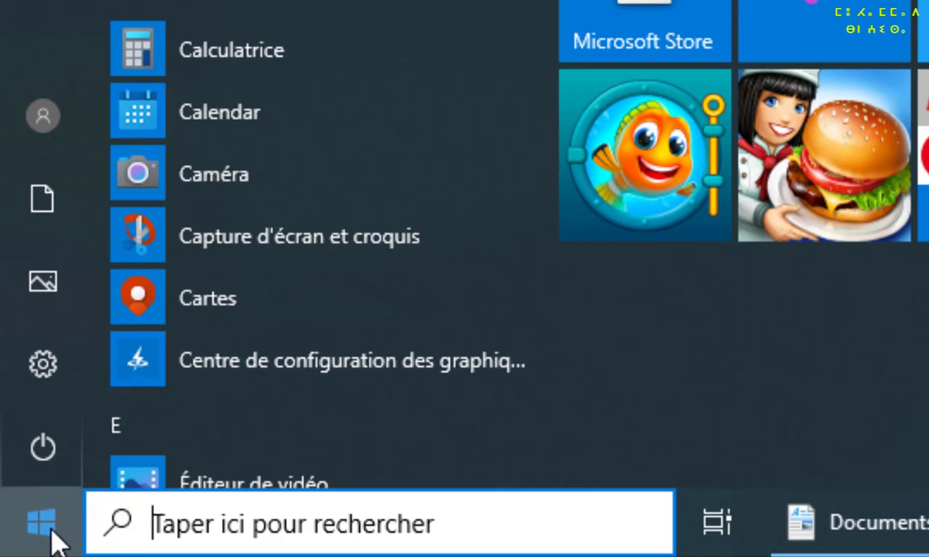
click(44, 357)
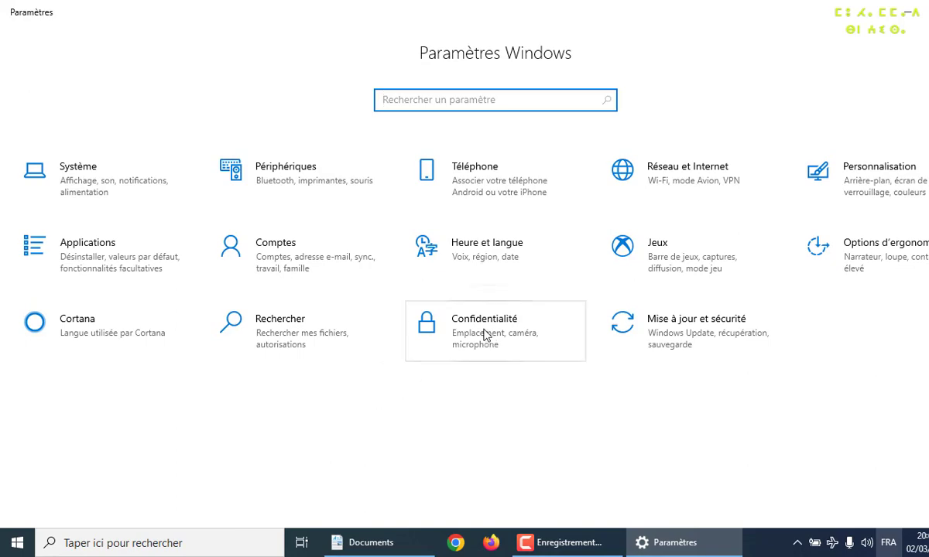
click(486, 335)
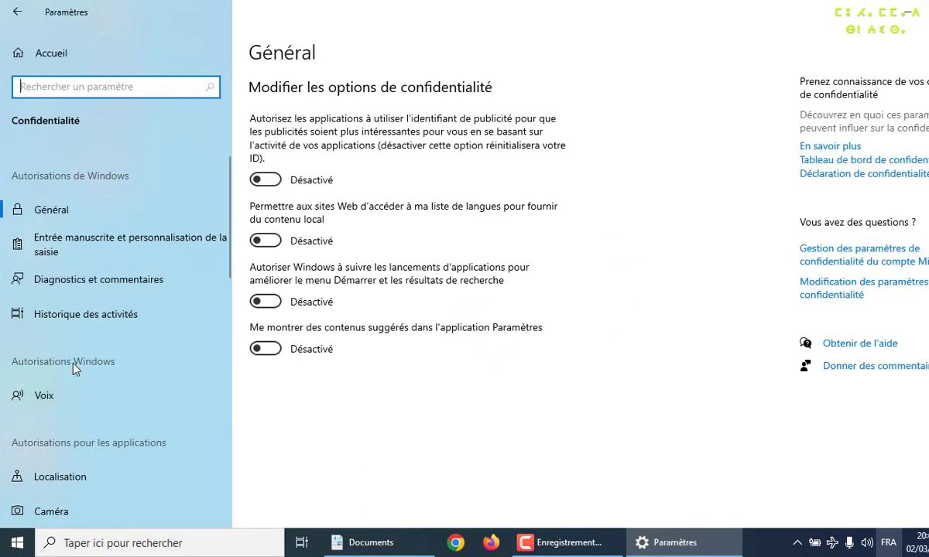
click(58, 394)
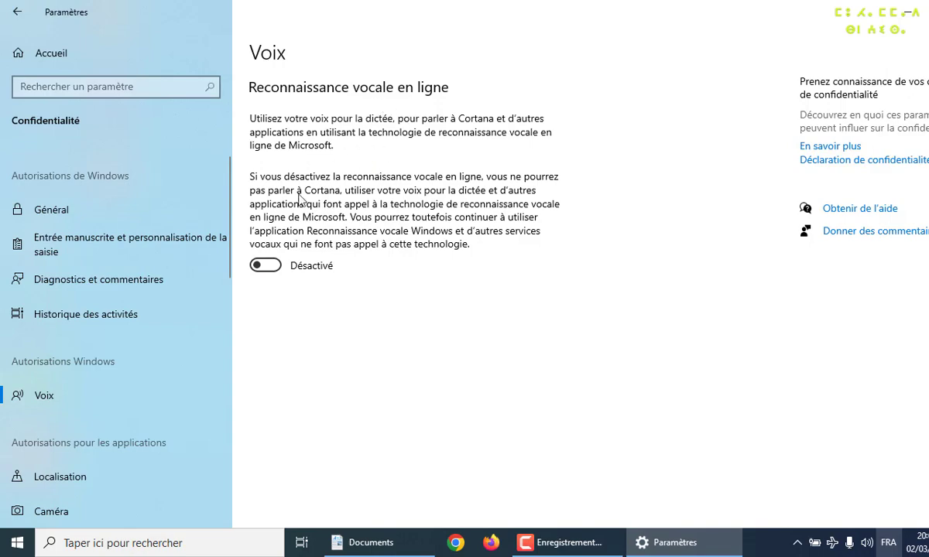
click(267, 266)
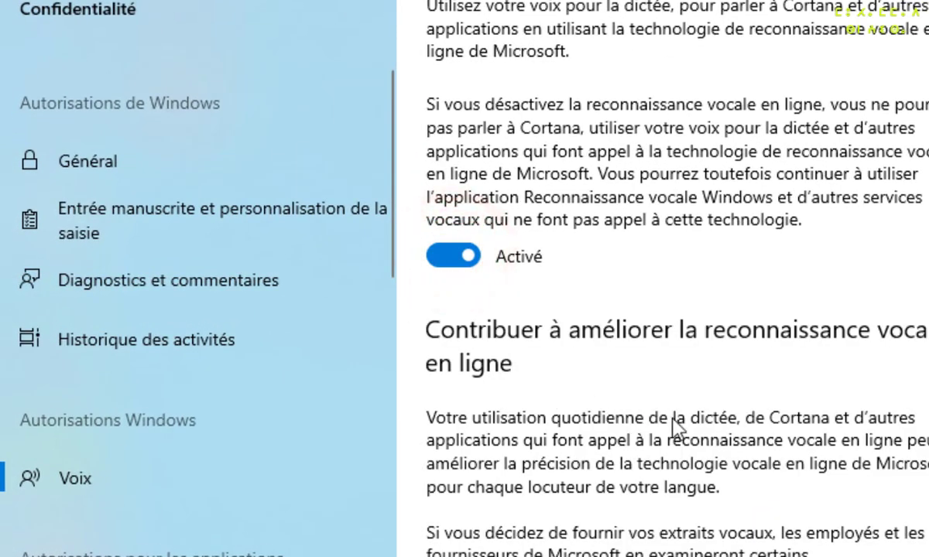
In the Activation vocale privacy settings, allow apps to use voice activation, including when the device is locked
scroll(673, 429, down, 3)
scroll(675, 432, down, 4)
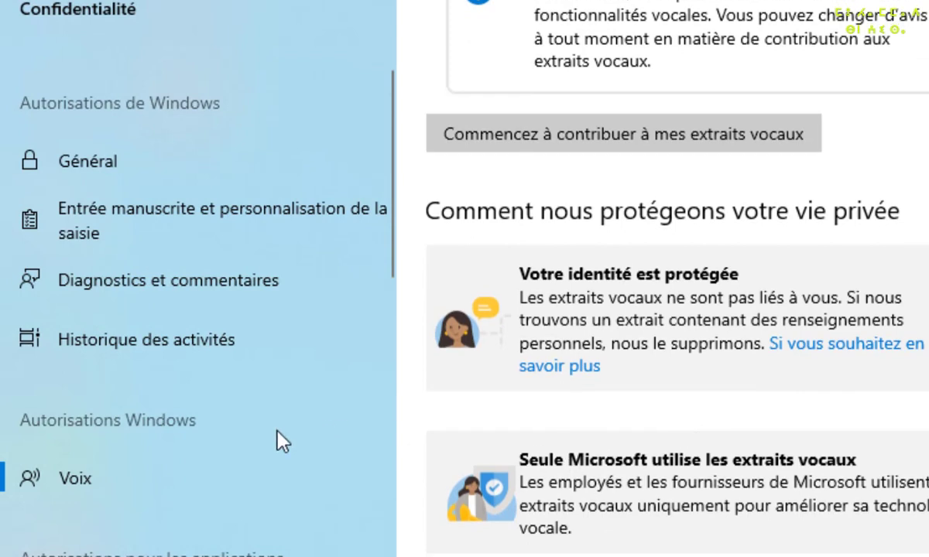
scroll(282, 441, down, 3)
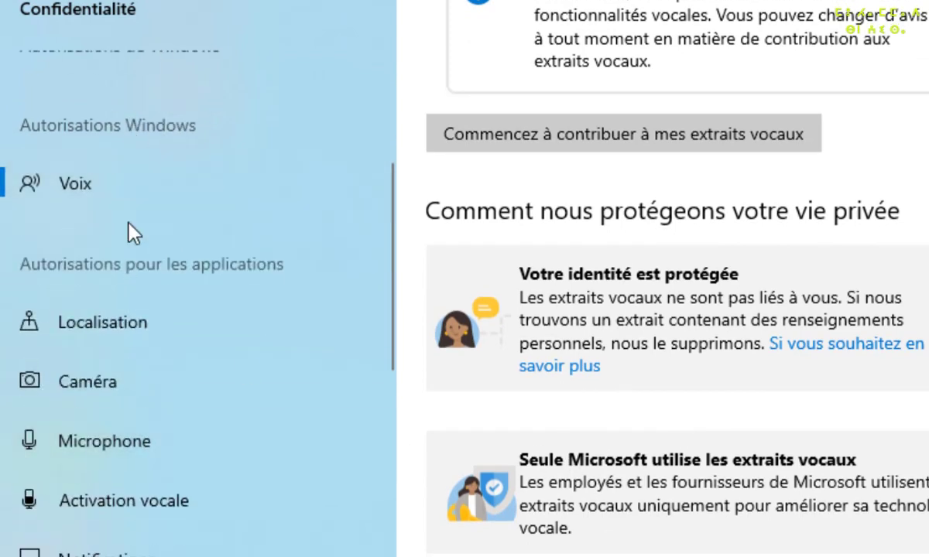
scroll(143, 462, down, 1)
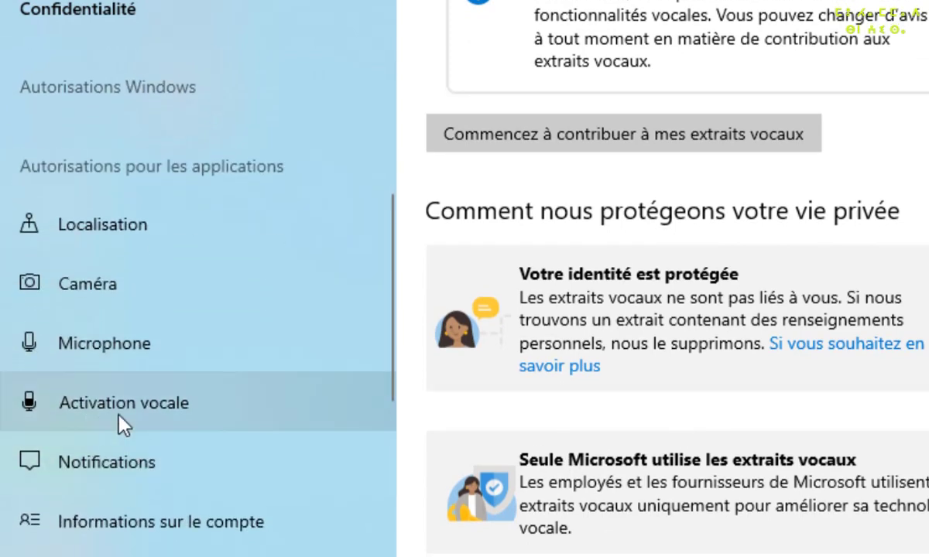
click(114, 404)
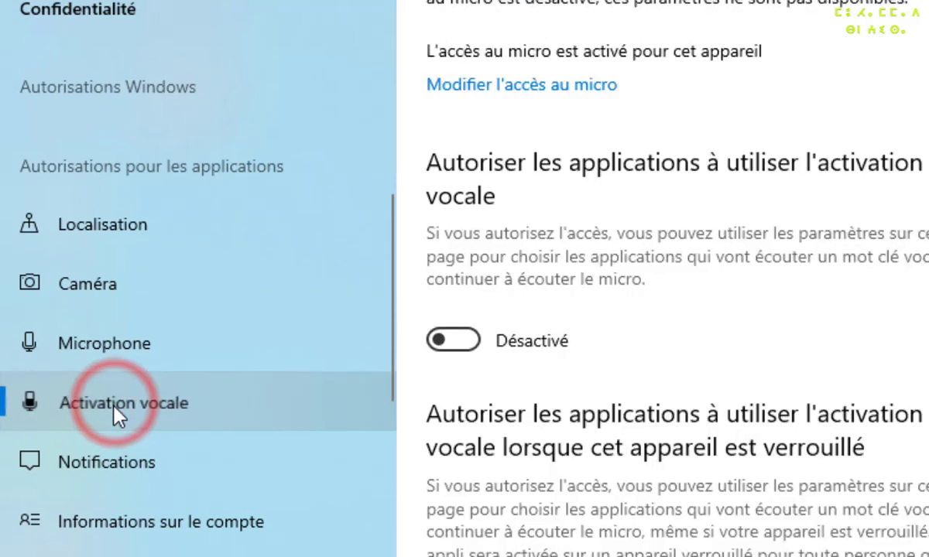
click(455, 340)
scroll(457, 350, down, 5)
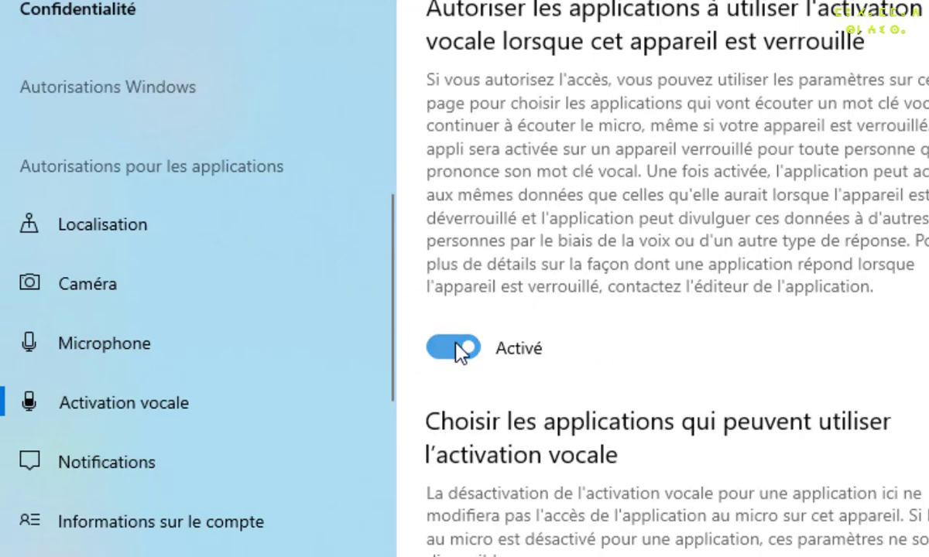
scroll(460, 352, up, 5)
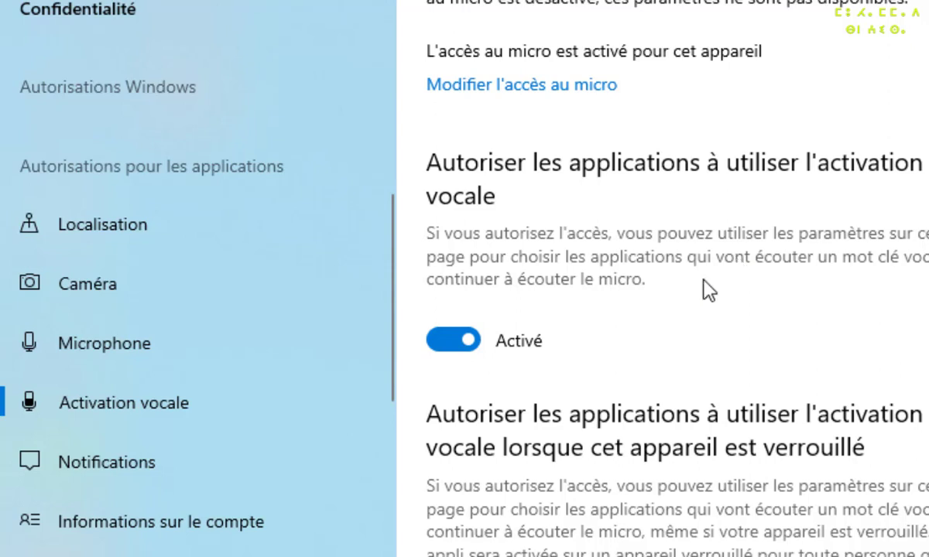
Search Windows for "voc", launch Reconnaissance vocale de Windows and switch its microphone to listening
click(331, 536)
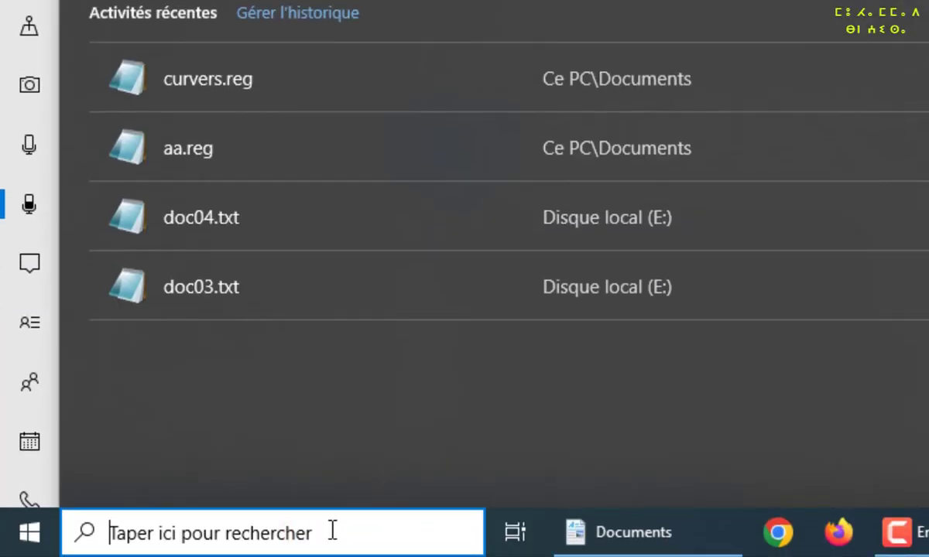
text(voc)
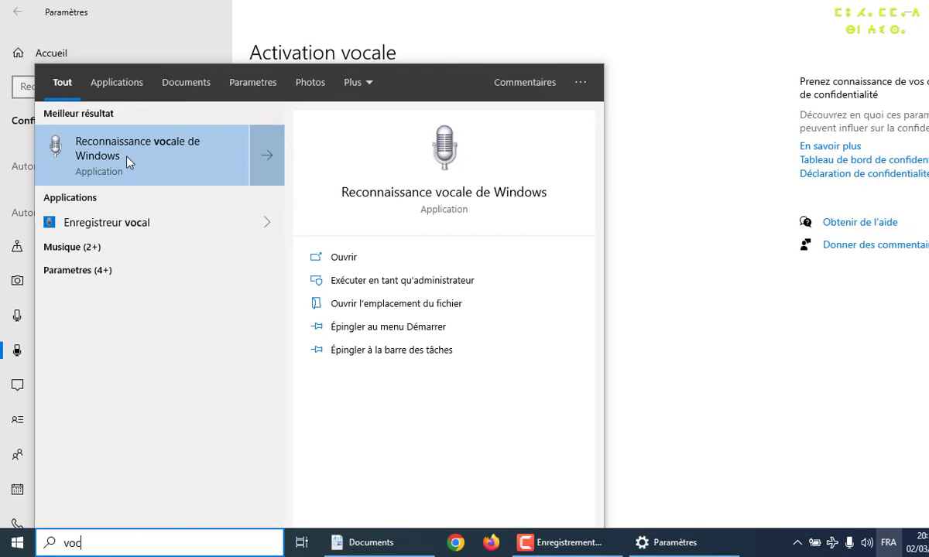
click(128, 158)
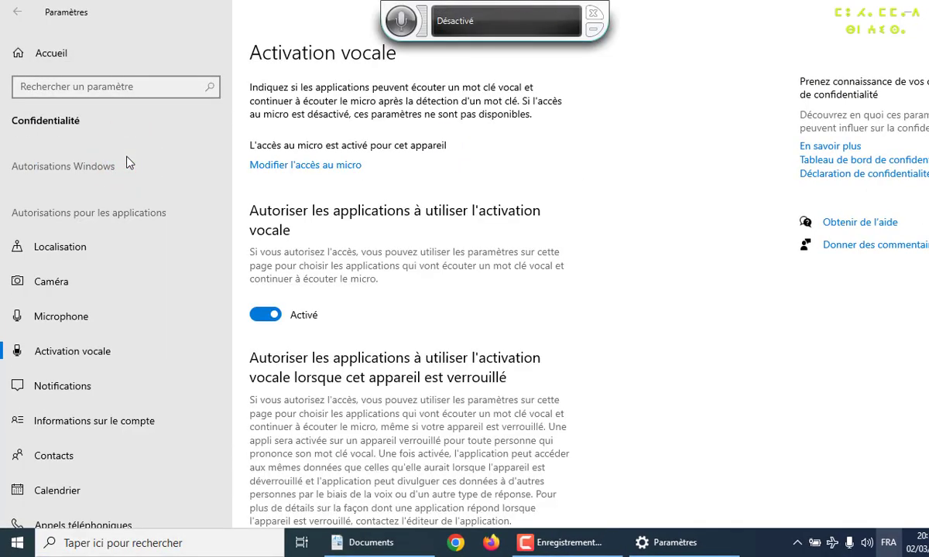
click(401, 25)
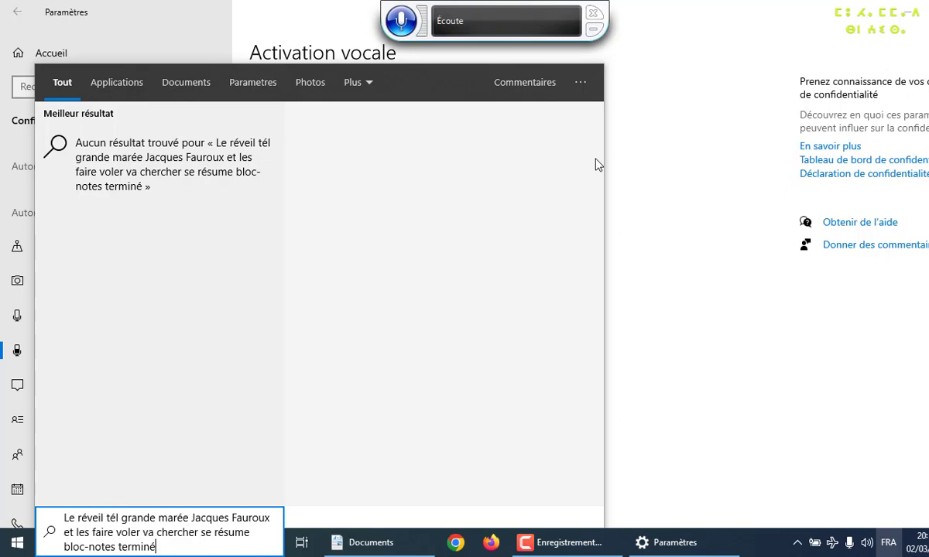
Clear the wrongly dictated search text and open Bloc-notes through a Windows search
key(Escape)
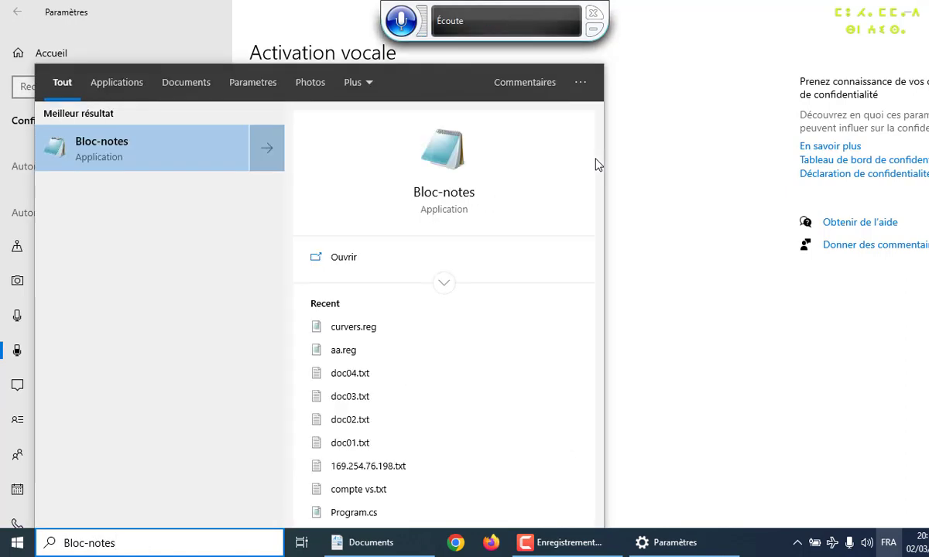
click(159, 152)
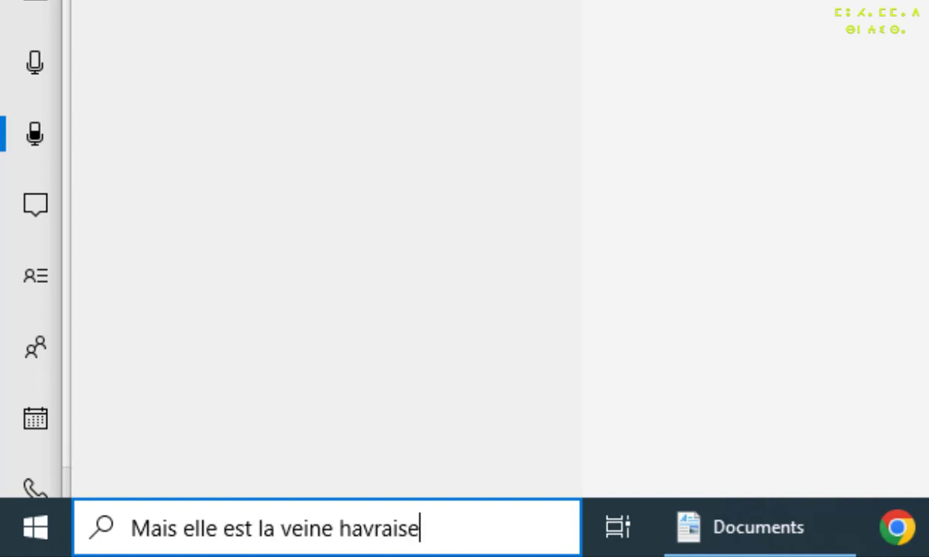
Clear the dictated search text "Les croix visuelle stelios" and launch Blend for Visual Studio from the suggested apps
key(super)
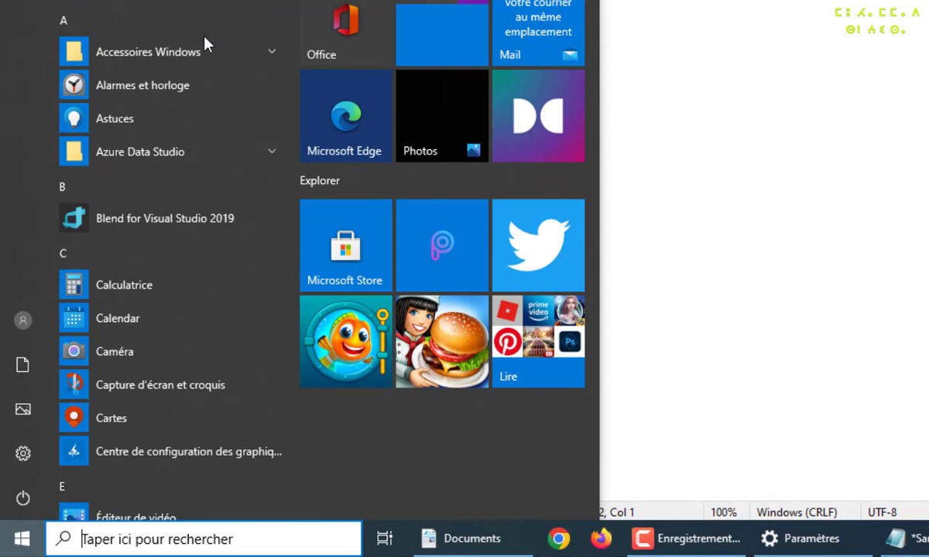
text(Les croix visuelle stelios)
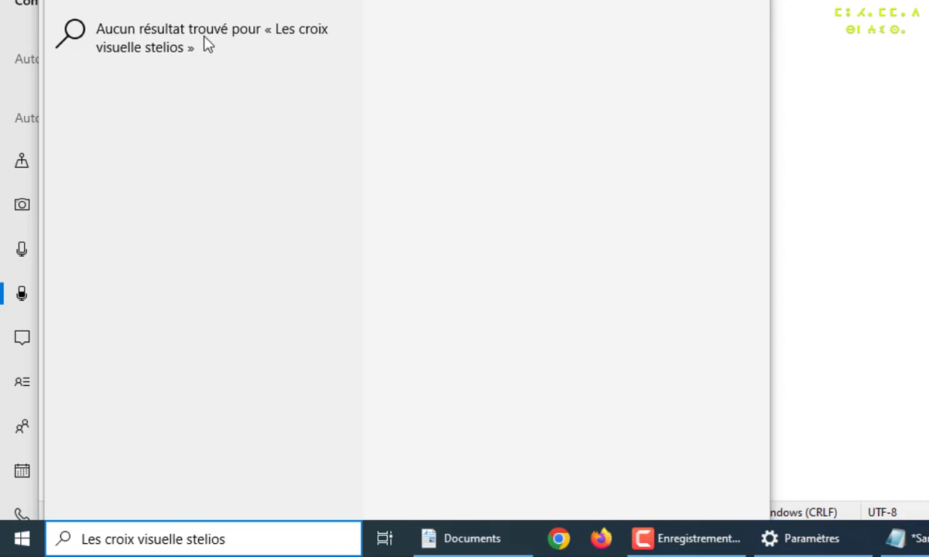
key(ctrl+a)
key(BackSpace)
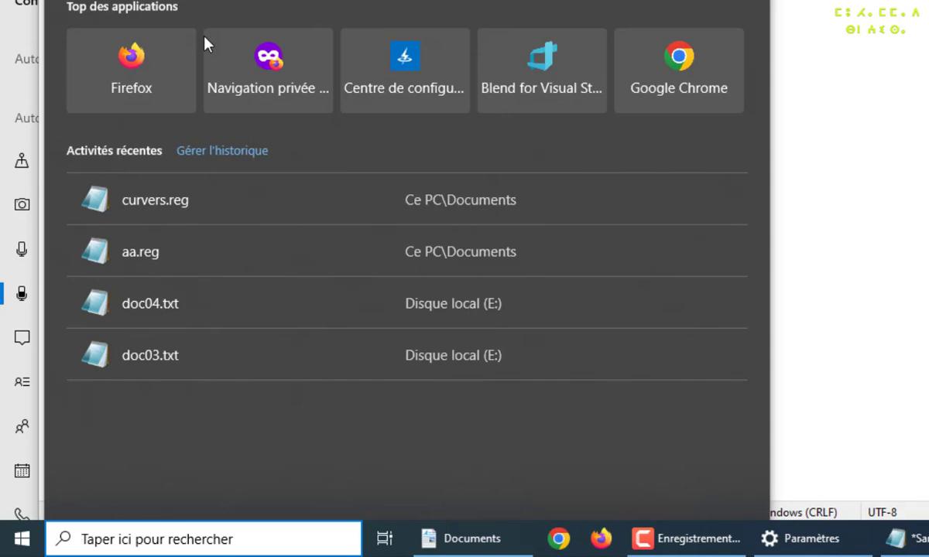
click(542, 77)
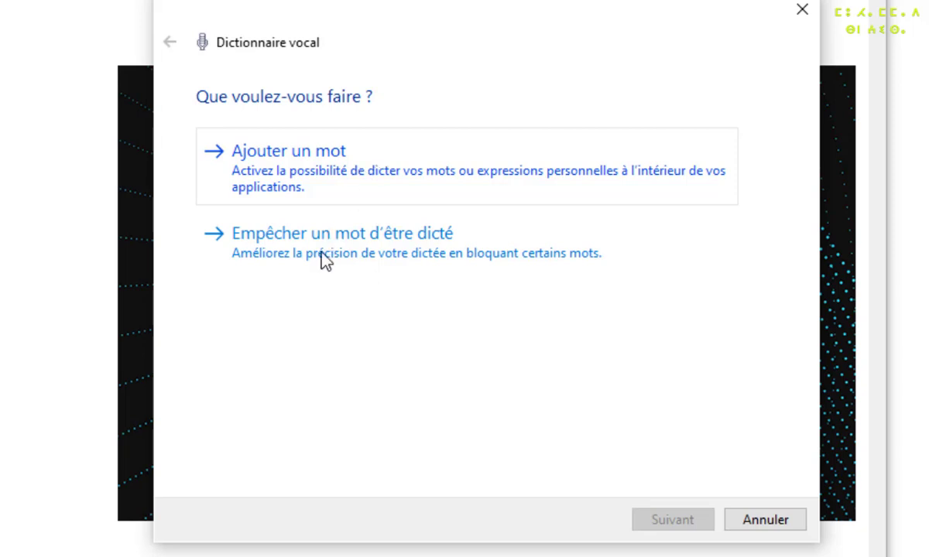
Start adding a word to the Dictionnaire vocal and turn off speech recognition listening
click(376, 171)
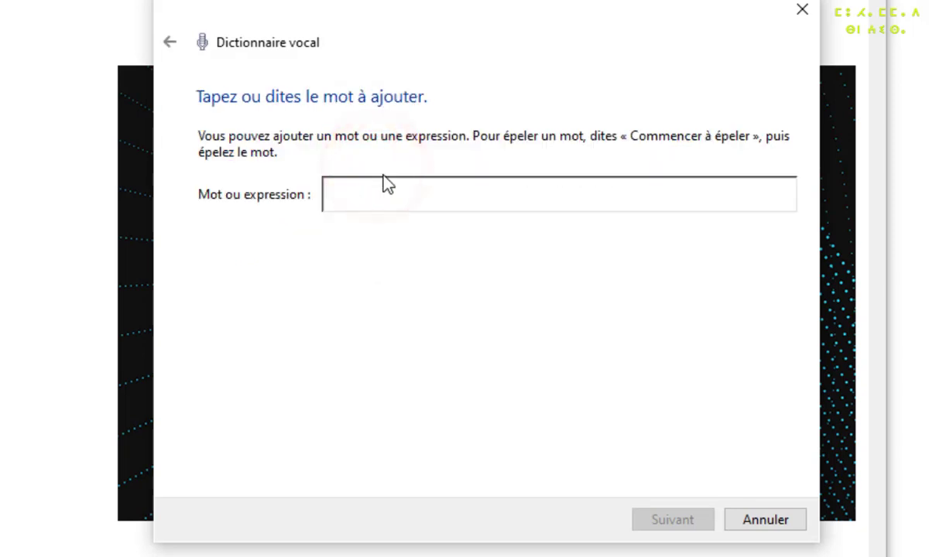
text(##)
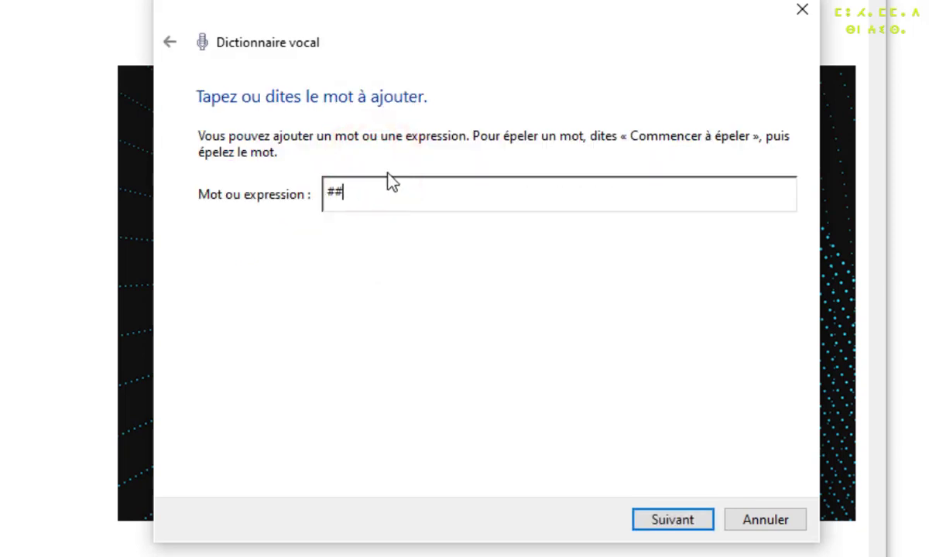
key(BackSpace)
key(BackSpace)
key(BackSpace)
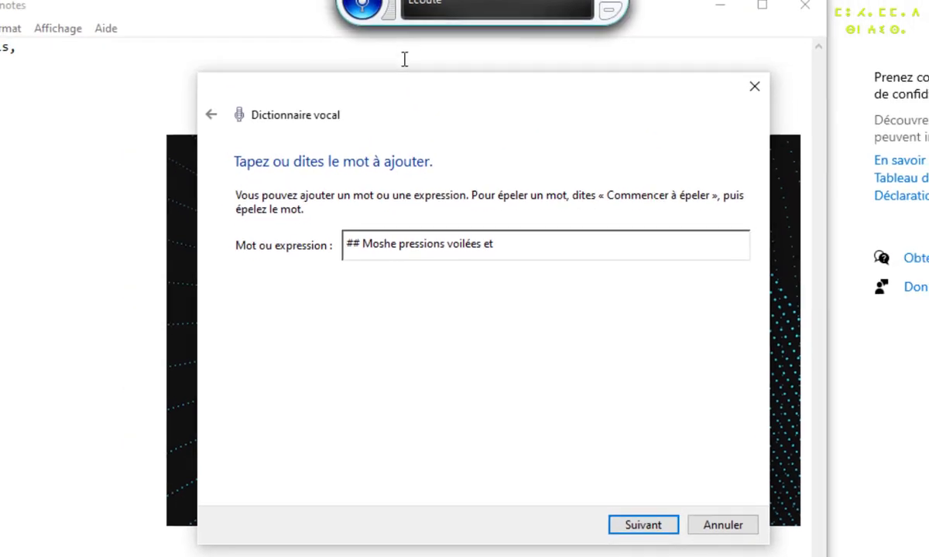
click(364, 29)
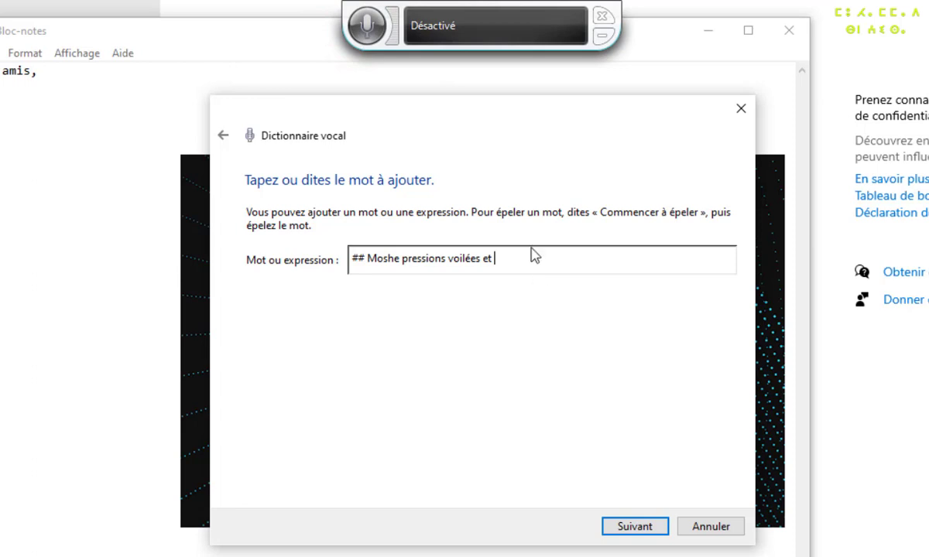
Replace the dictated text with "visual studio" and add it to the speech dictionary without recording a pronunciation
drag(541, 254, 338, 259)
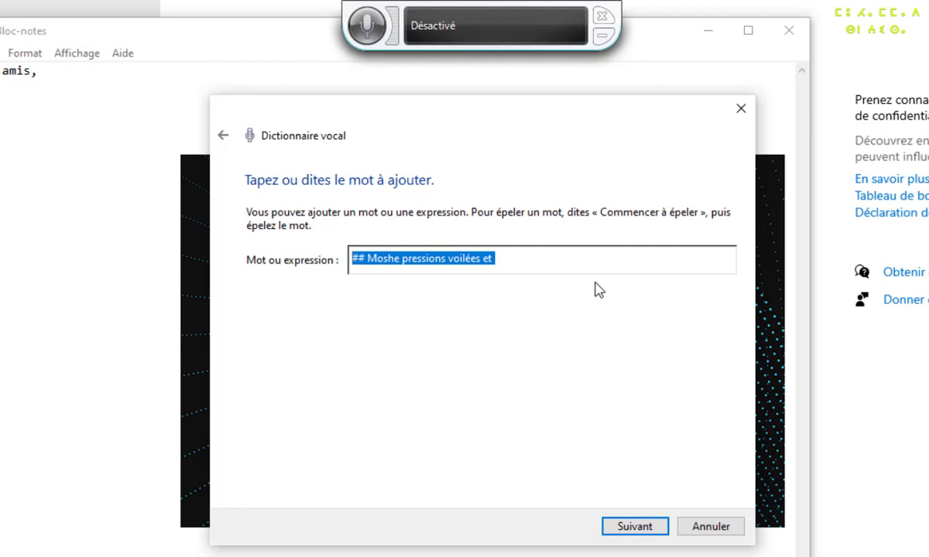
text(vi)
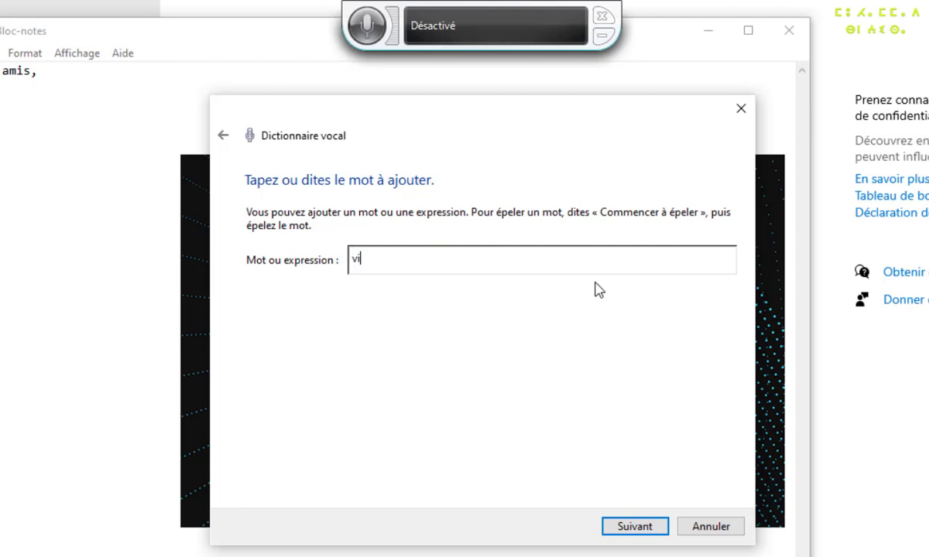
text(sual studio)
click(647, 531)
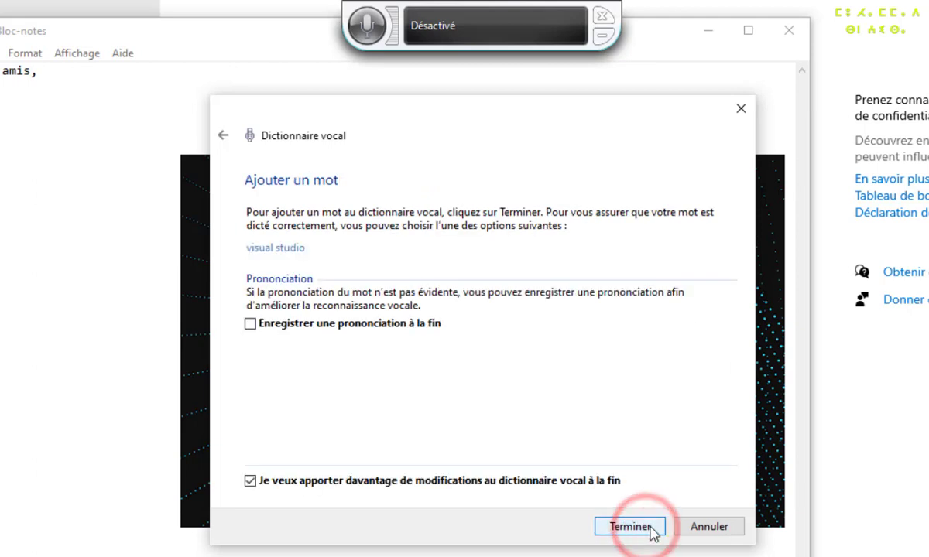
click(620, 526)
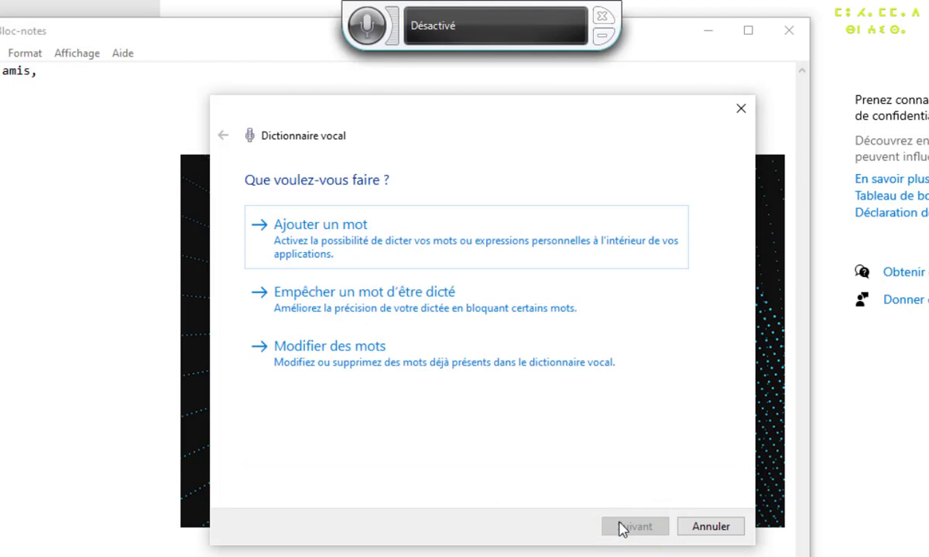
Close the speech dictionary and turn off speech recognition listening
click(703, 525)
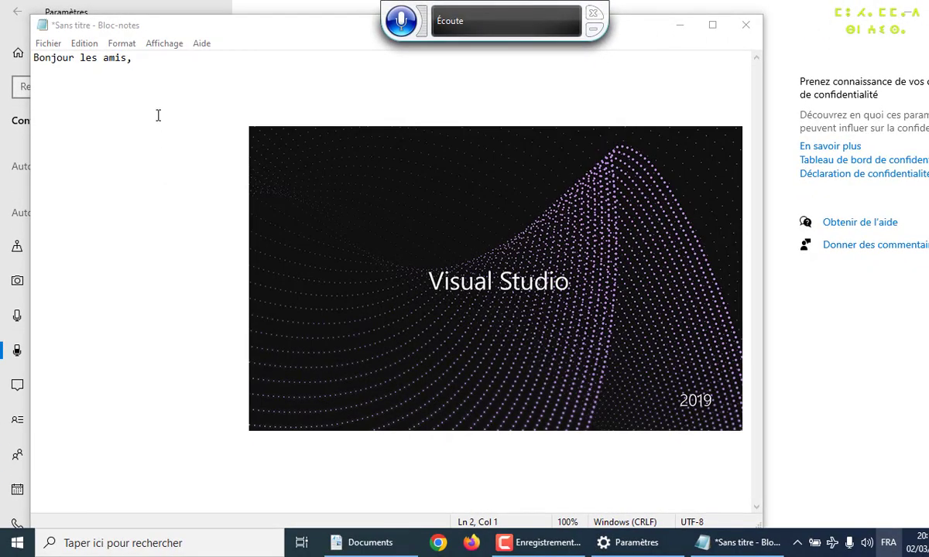
click(400, 21)
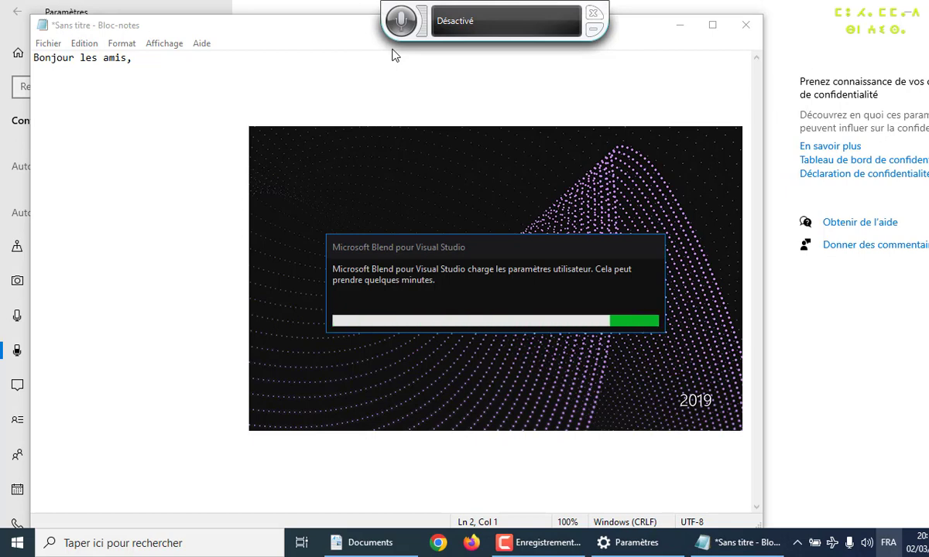
click(454, 246)
click(554, 223)
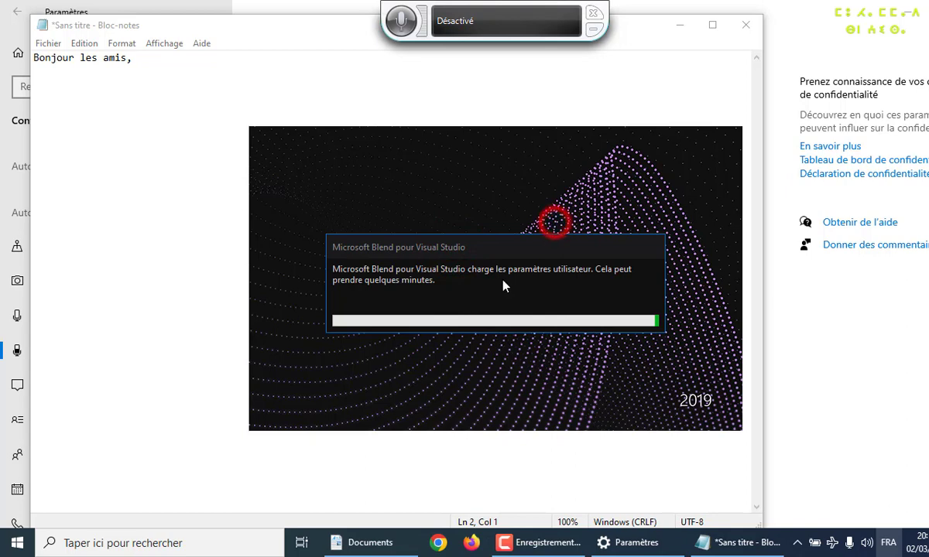